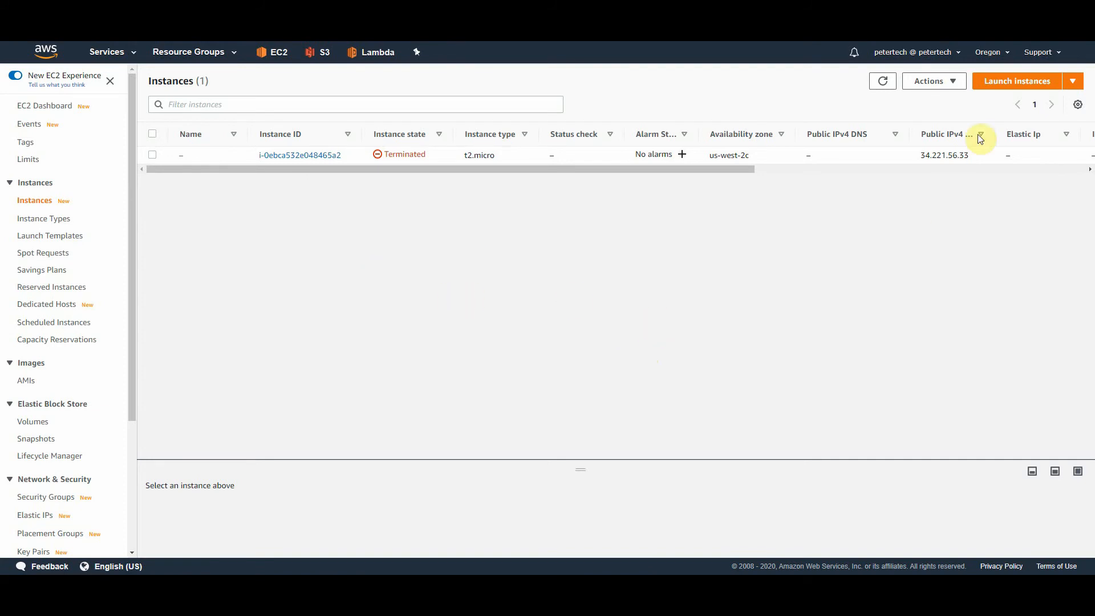
# - Start launching a new EC2 instance and look through the available Linux, Deep Learning and Windows machine images
pyautogui.click(1019, 83)
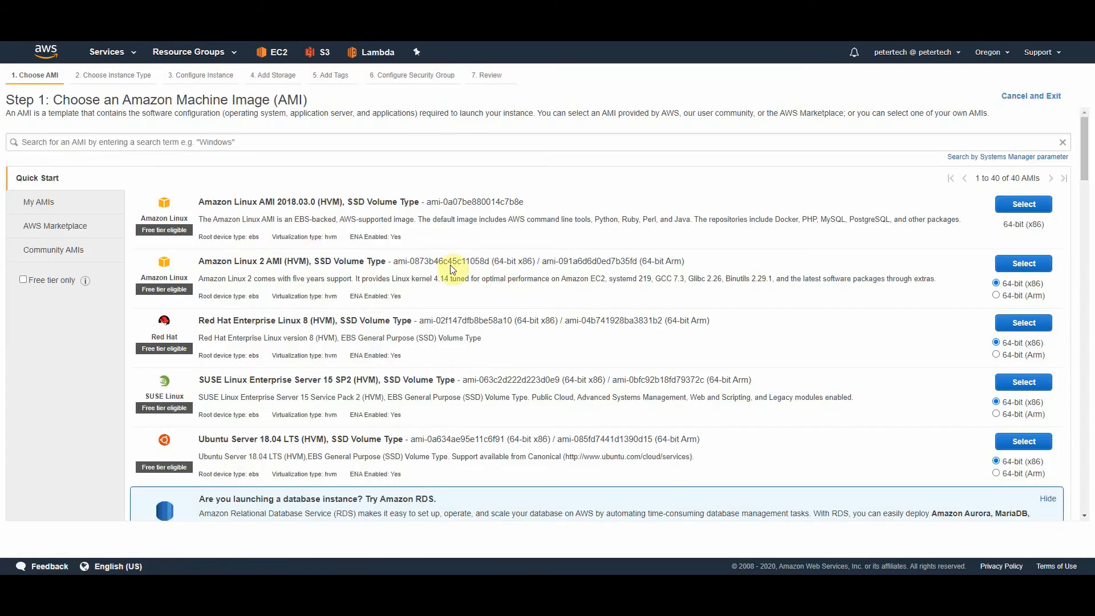
pyautogui.scroll(-2, 358, 324)
pyautogui.scroll(2, 354, 327)
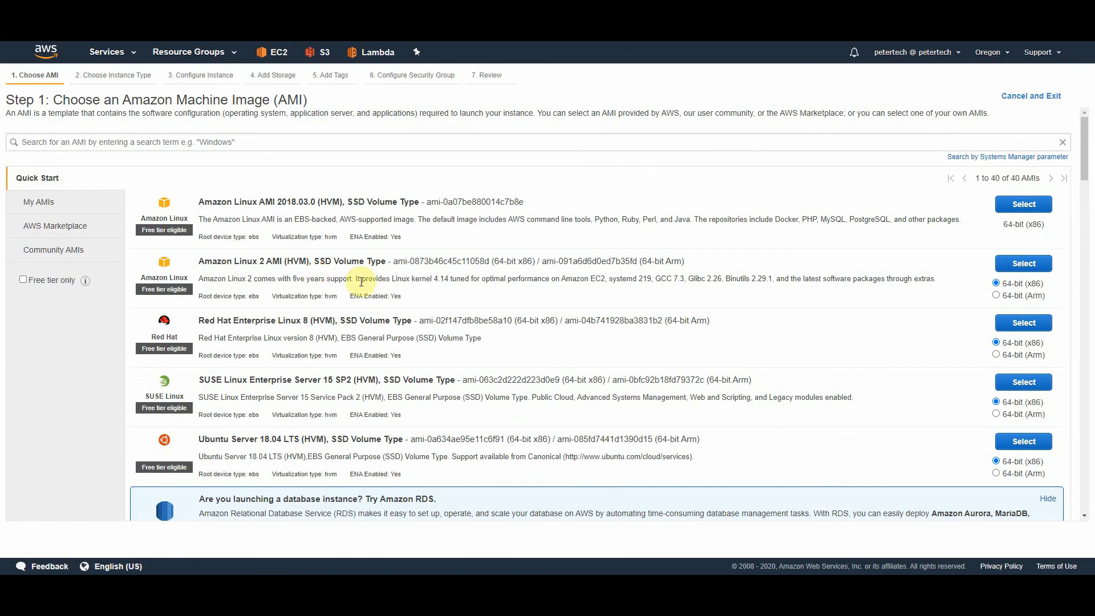
pyautogui.scroll(-1, 350, 330)
pyautogui.scroll(1, 350, 330)
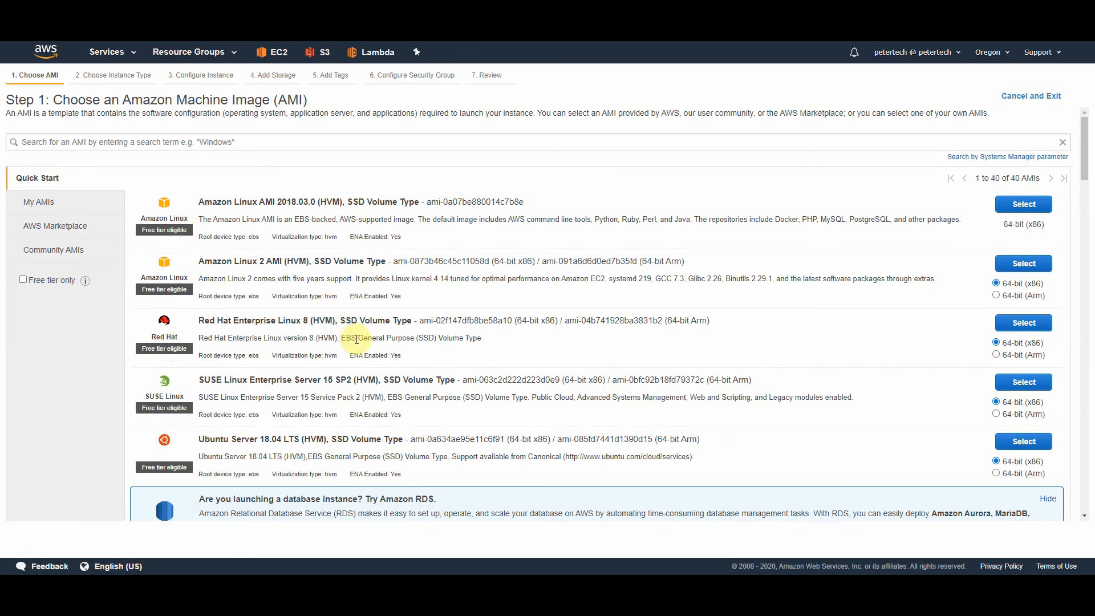
pyautogui.scroll(-3, 373, 345)
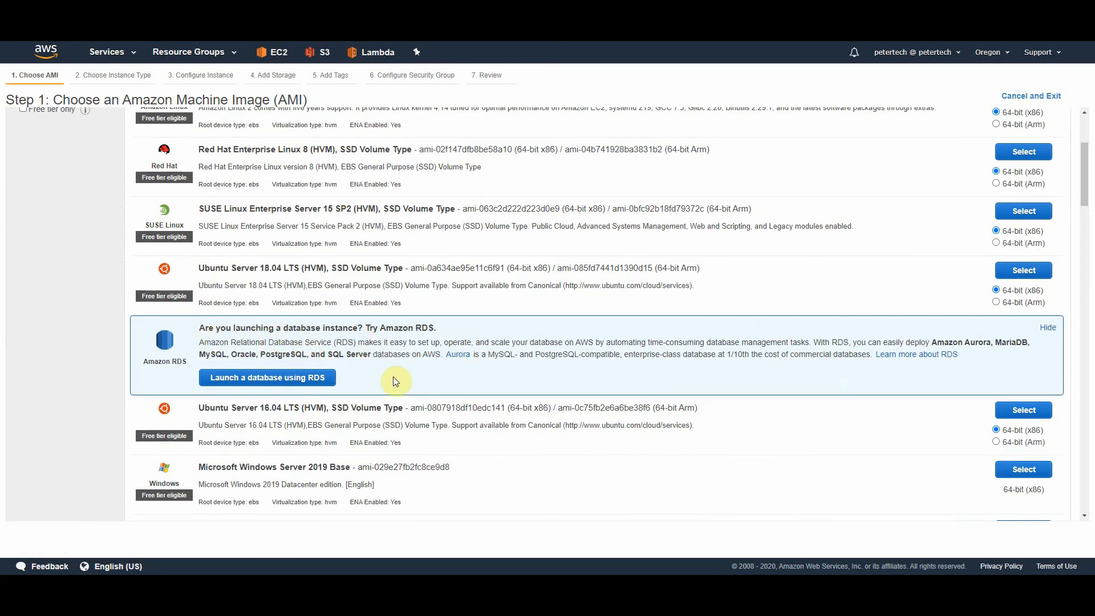
pyautogui.scroll(-1, 397, 380)
pyautogui.scroll(-5, 434, 362)
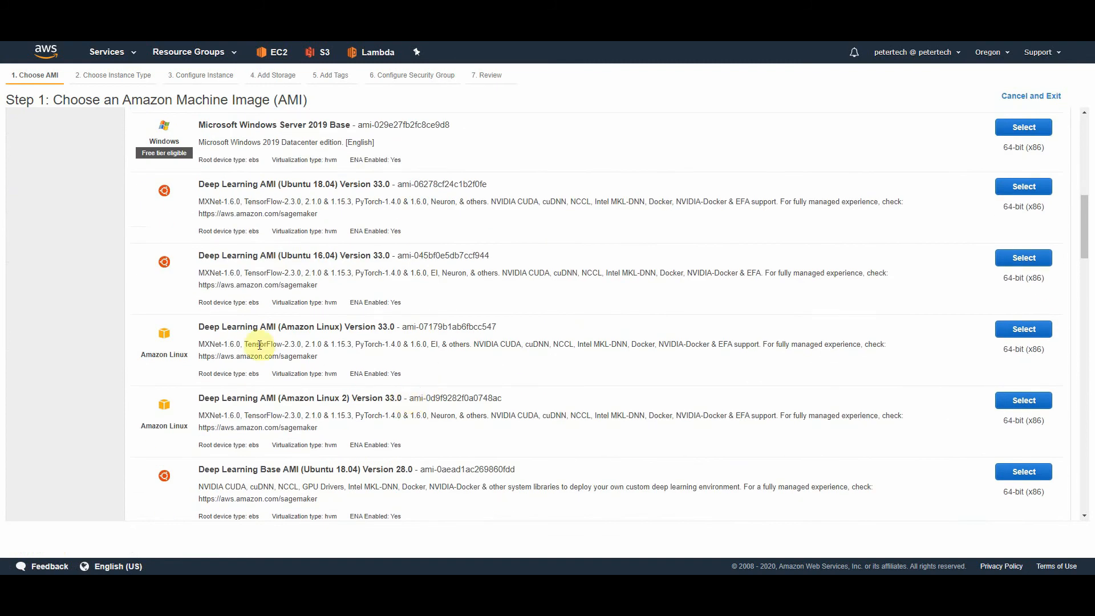
pyautogui.scroll(-3, 399, 349)
pyautogui.scroll(-11, 577, 422)
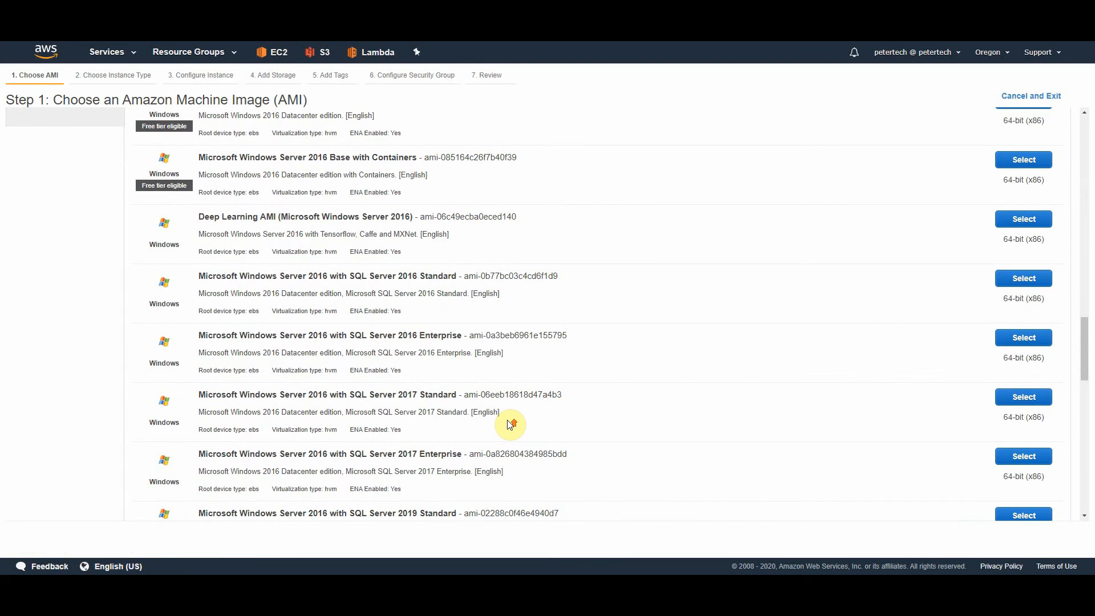
# - Find and select the Microsoft Windows Server 2016 Base image in the Quick Start AMI list
pyautogui.scroll(20, 510, 425)
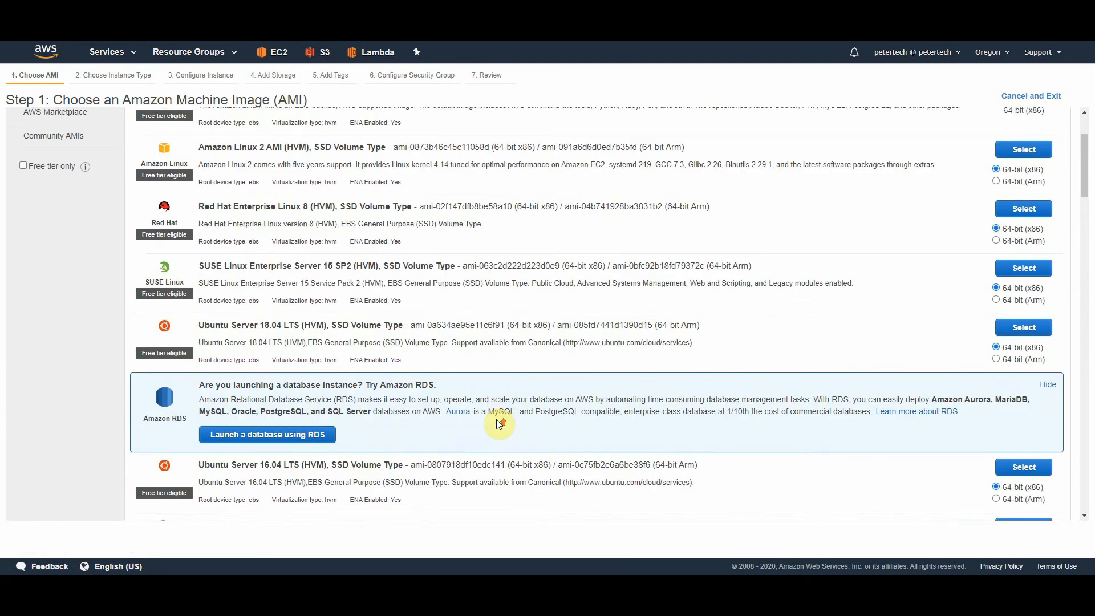
pyautogui.scroll(3, 499, 419)
pyautogui.scroll(-7, 520, 425)
pyautogui.scroll(-10, 520, 425)
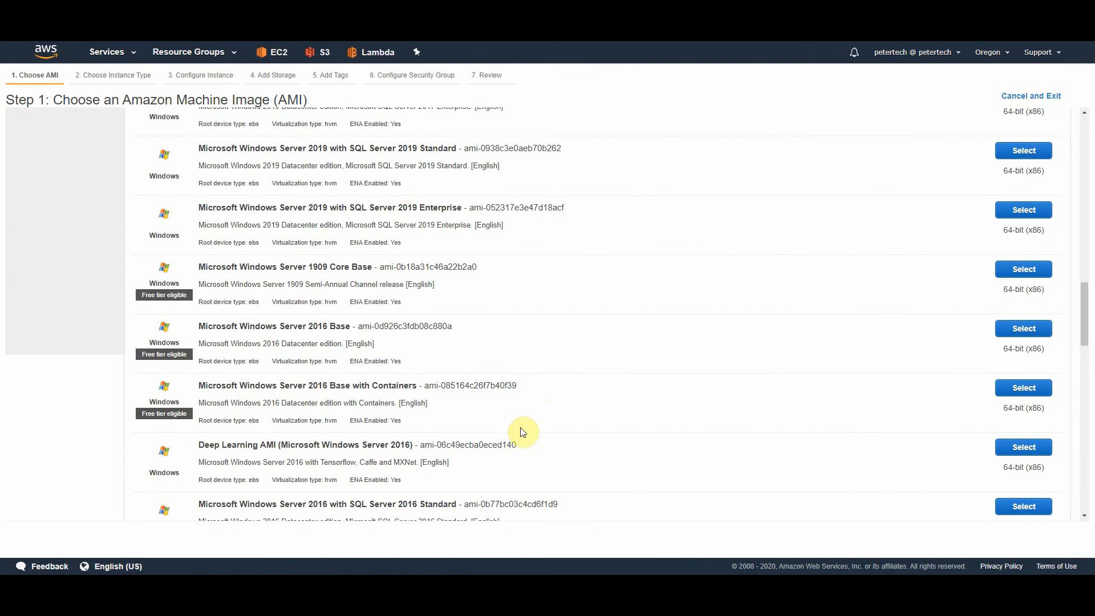
pyautogui.scroll(-3, 552, 412)
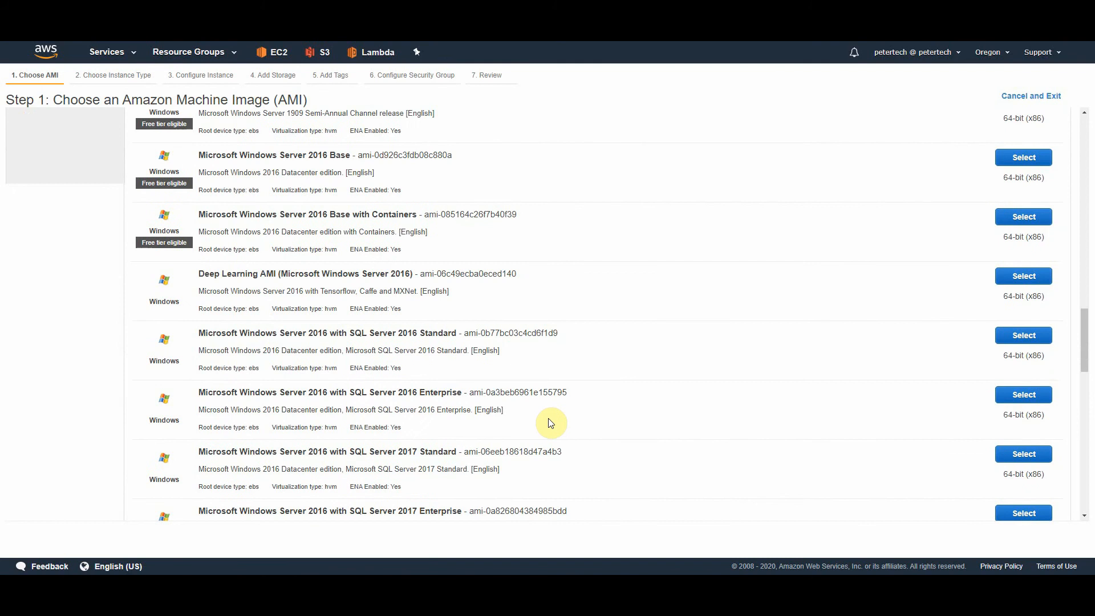
pyautogui.scroll(-15, 550, 422)
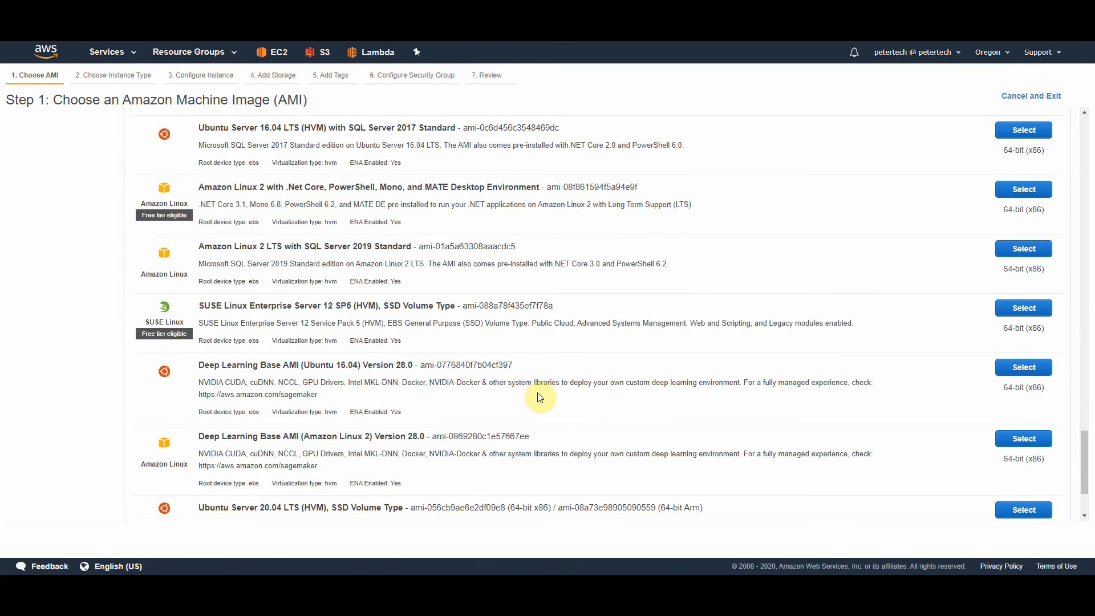
pyautogui.scroll(-3, 535, 371)
pyautogui.scroll(6, 533, 421)
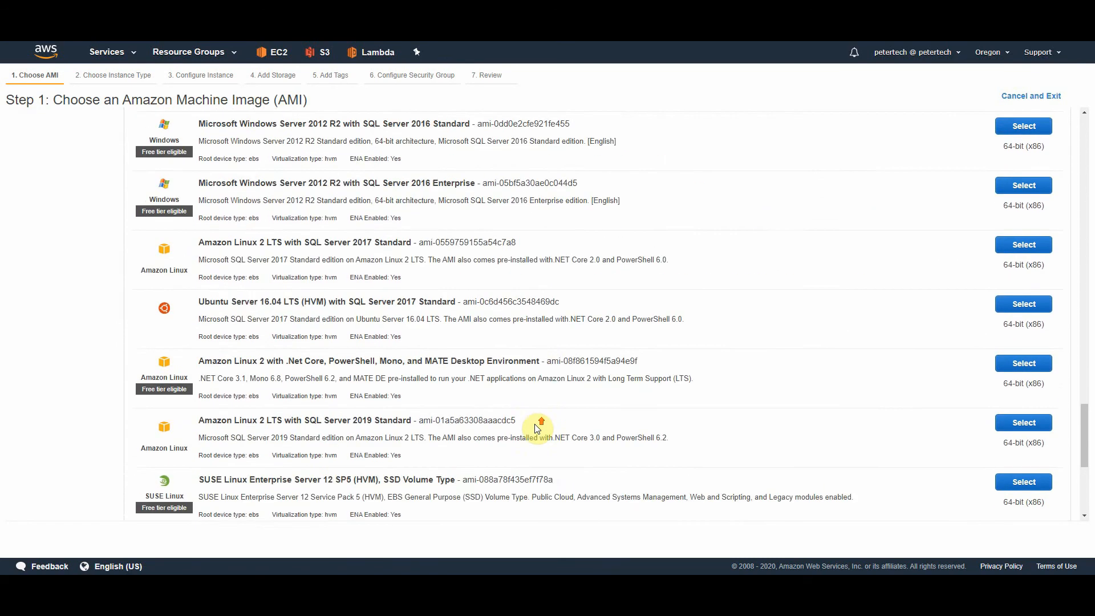
pyautogui.scroll(6, 535, 424)
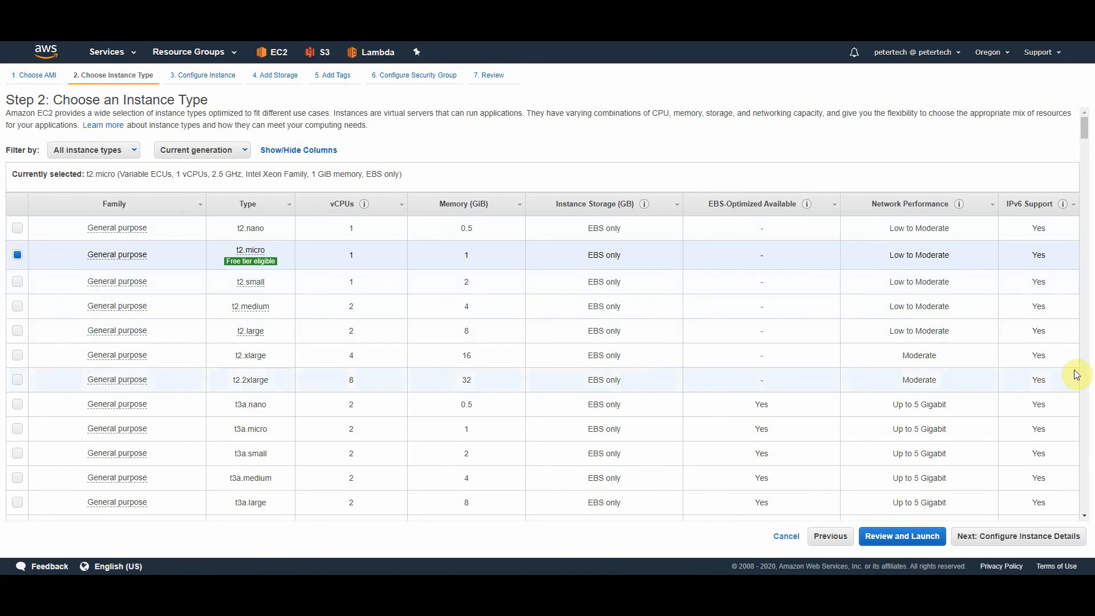
# - Keep the t2.micro instance type and the default instance details, and proceed to the storage settings
pyautogui.moveTo(273, 264)
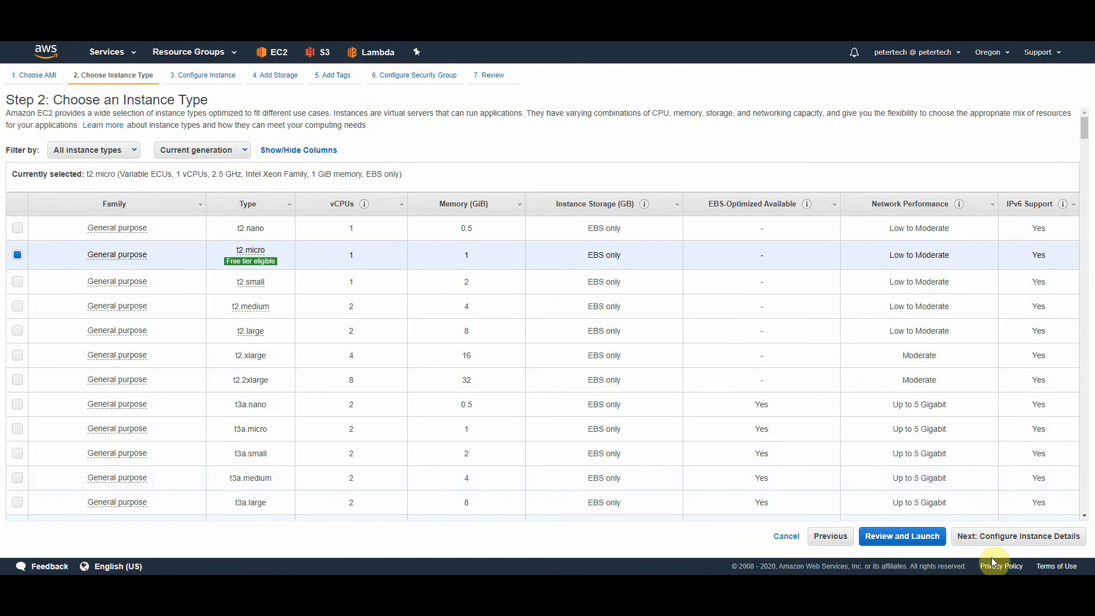
pyautogui.click(1001, 539)
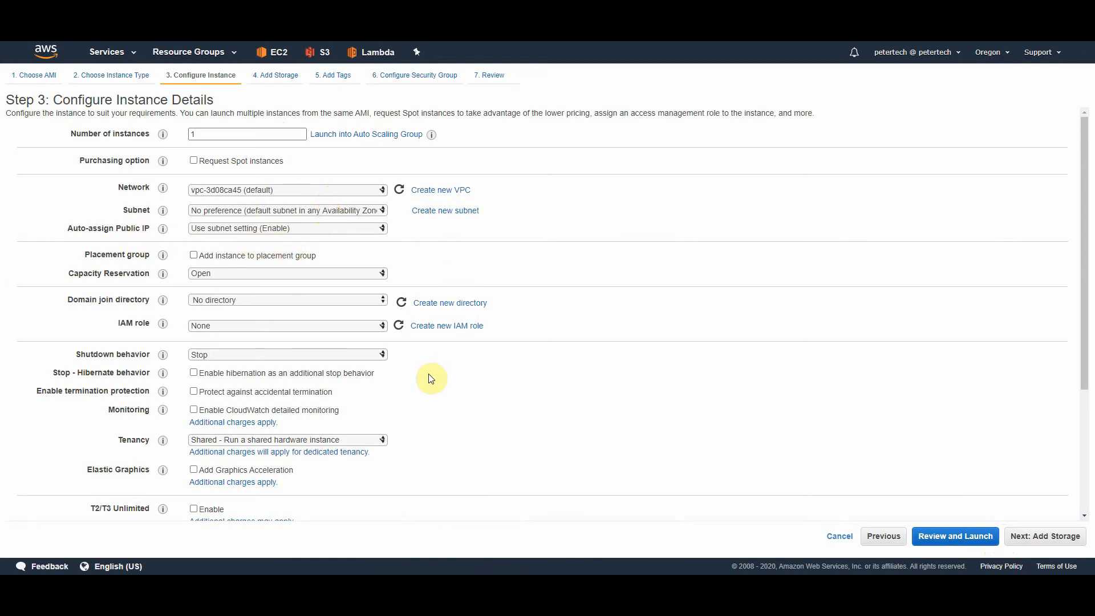
pyautogui.scroll(-1, 410, 370)
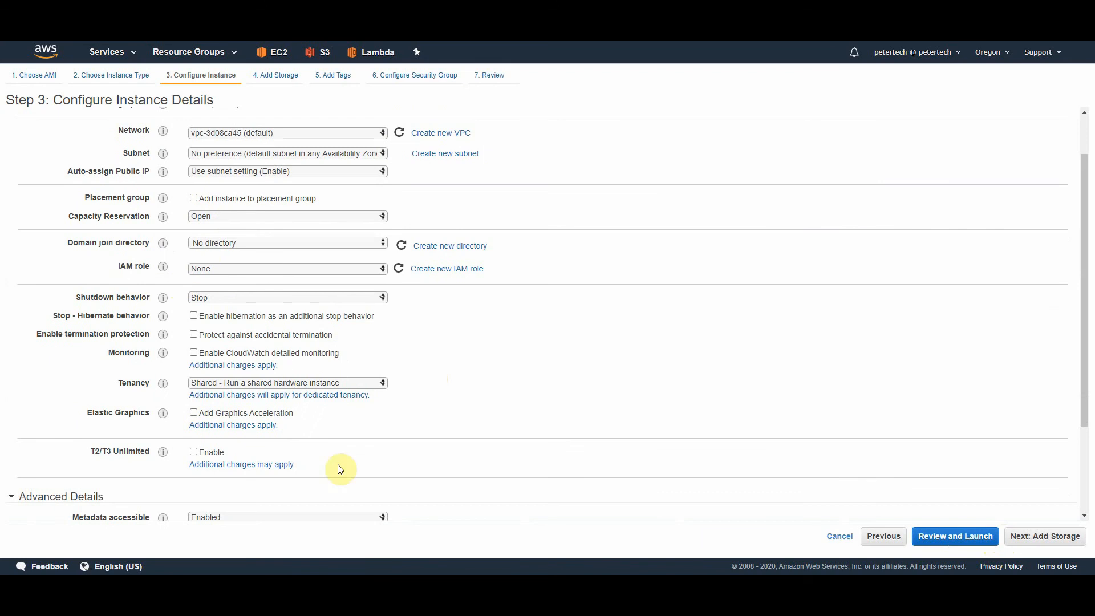
pyautogui.scroll(1, 562, 483)
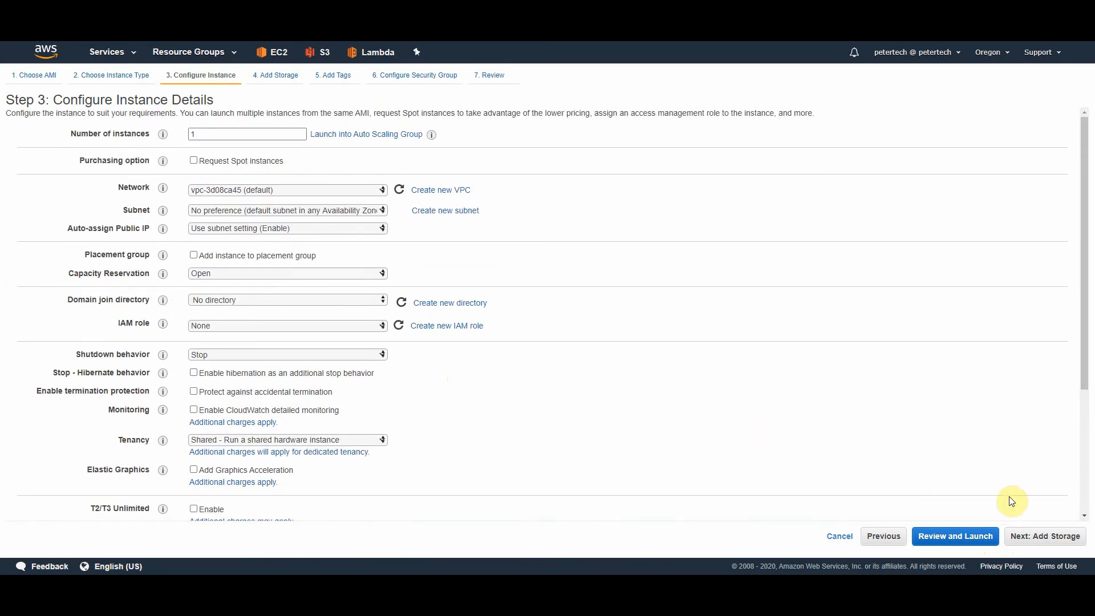
pyautogui.click(1052, 542)
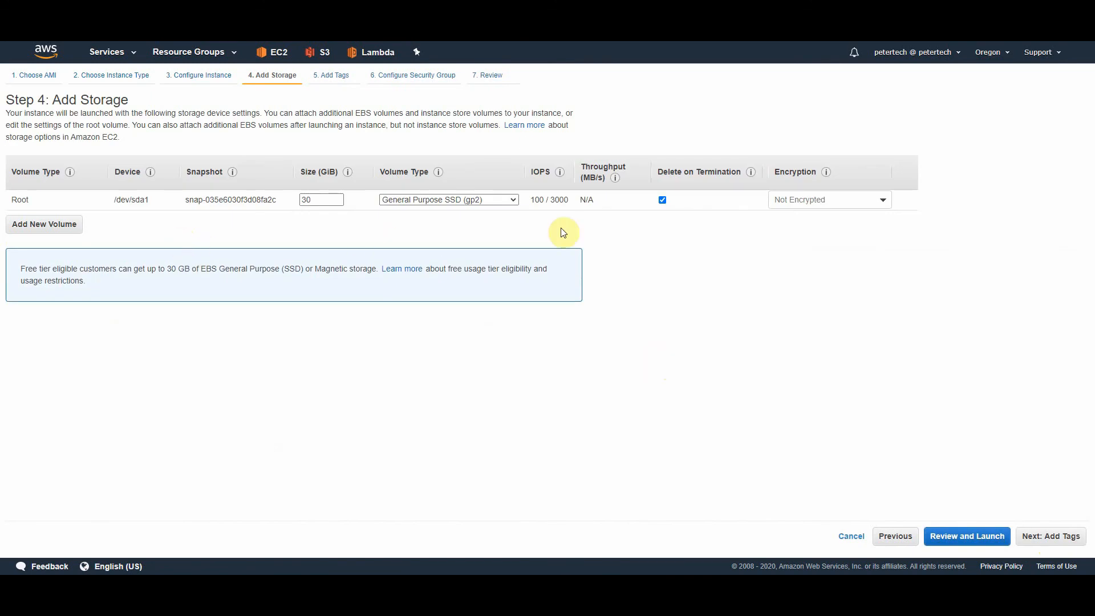
# - Encrypt the 30 GiB root volume with the (default) aws/ebs KMS key and proceed to the tags
pyautogui.click(884, 206)
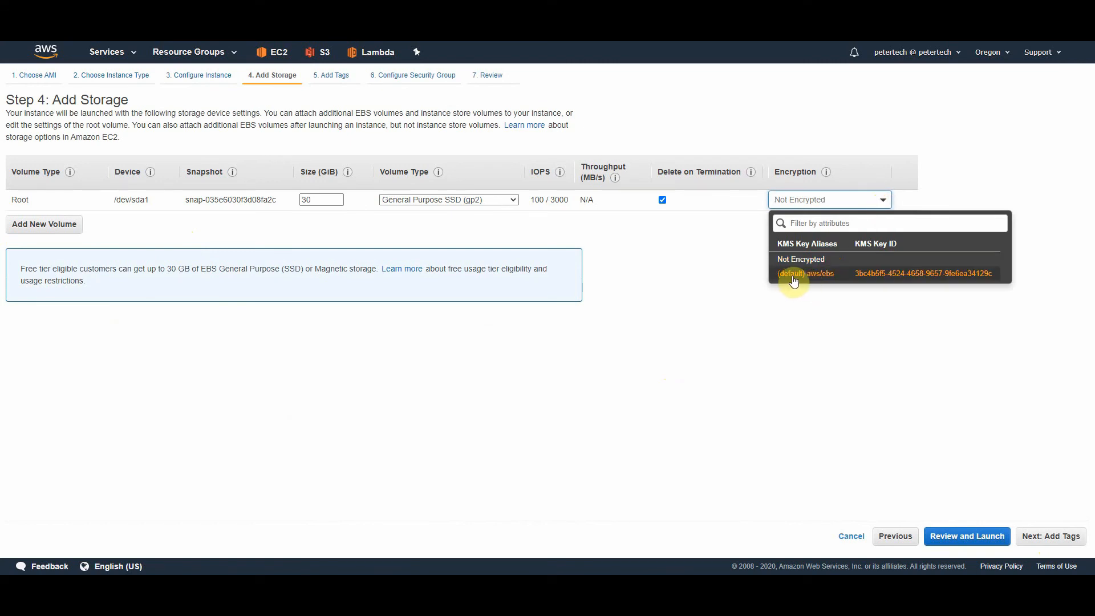
pyautogui.click(794, 280)
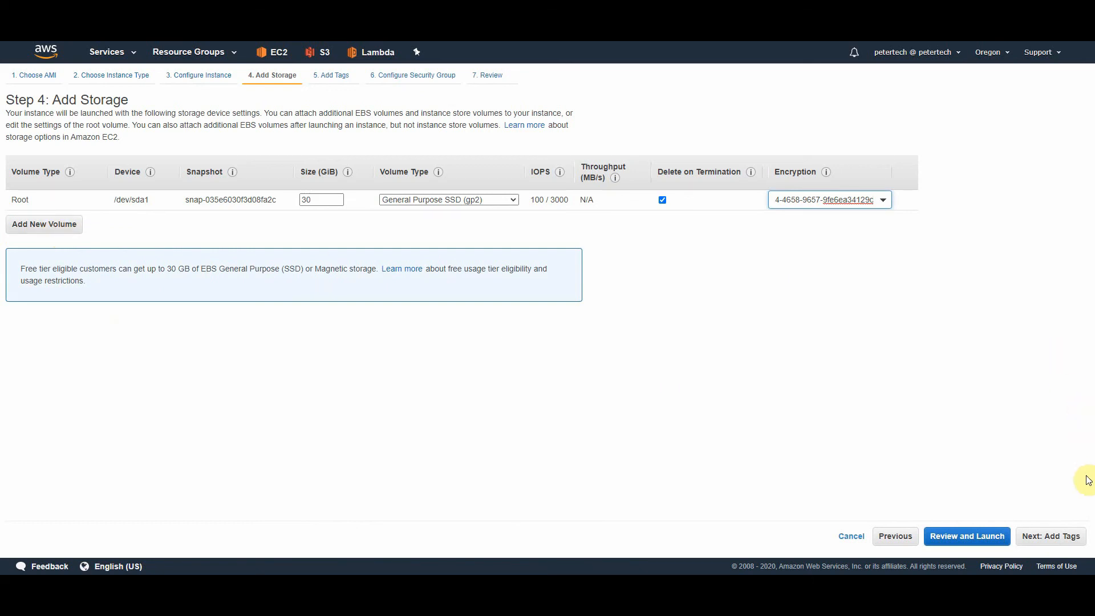
pyautogui.click(1062, 537)
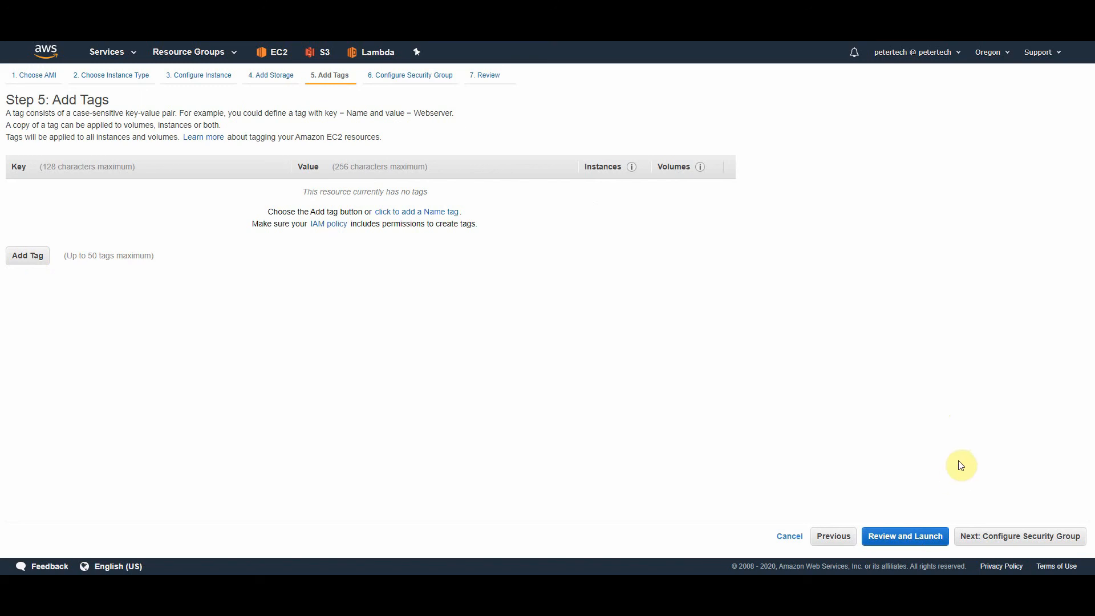
# - Skip adding tags, keep the new security group's RDP rule with source 0.0.0.0/0, and proceed to the launch review
pyautogui.click(1045, 544)
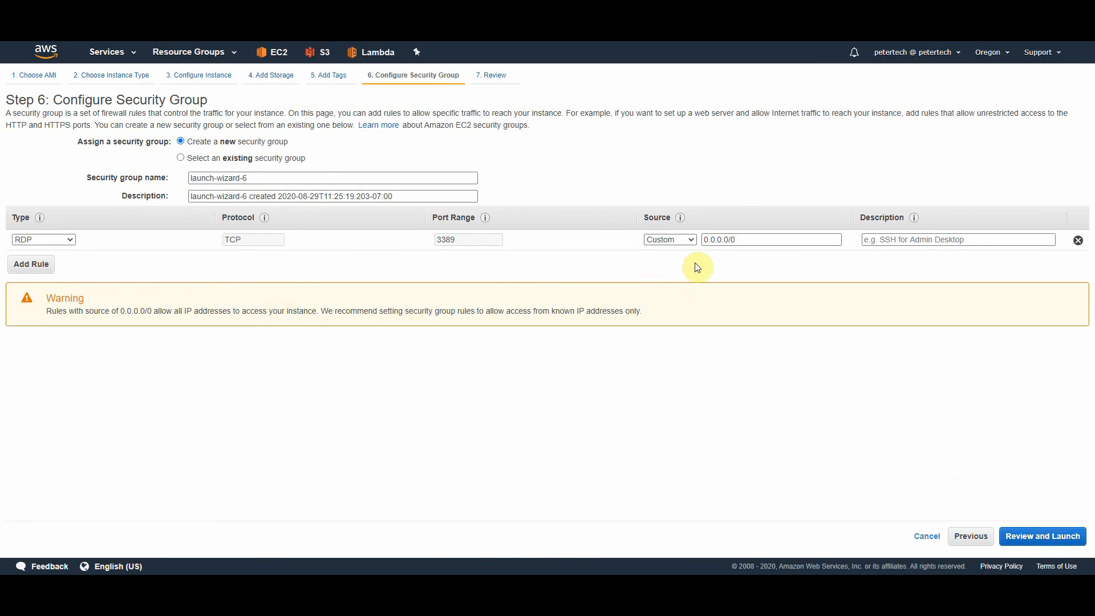
pyautogui.click(756, 240)
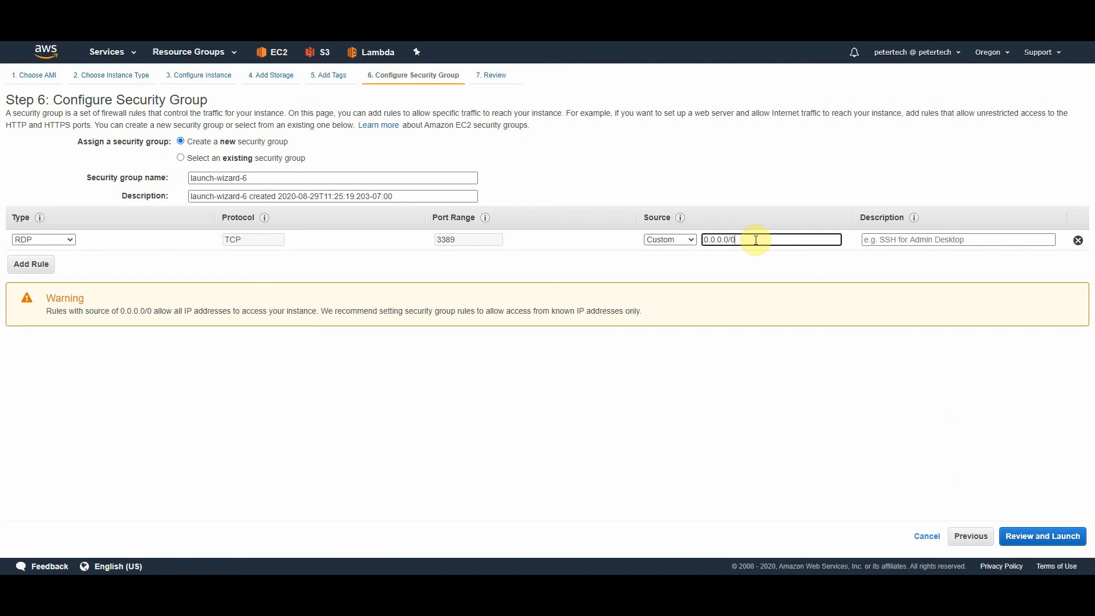
pyautogui.moveTo(755, 240); pyautogui.dragTo(569, 241)
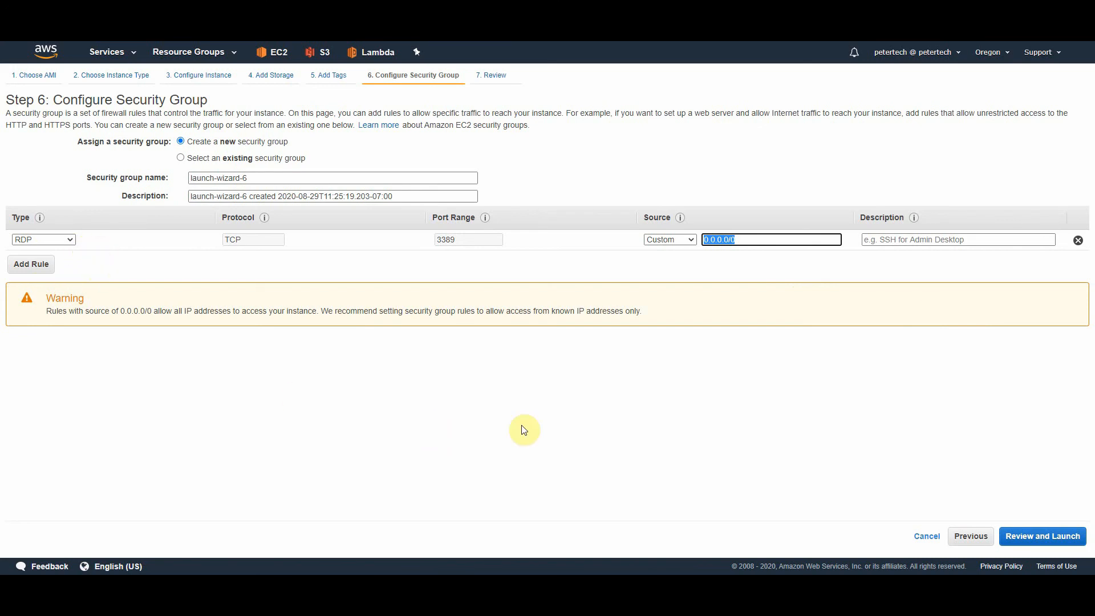
pyautogui.click(1074, 539)
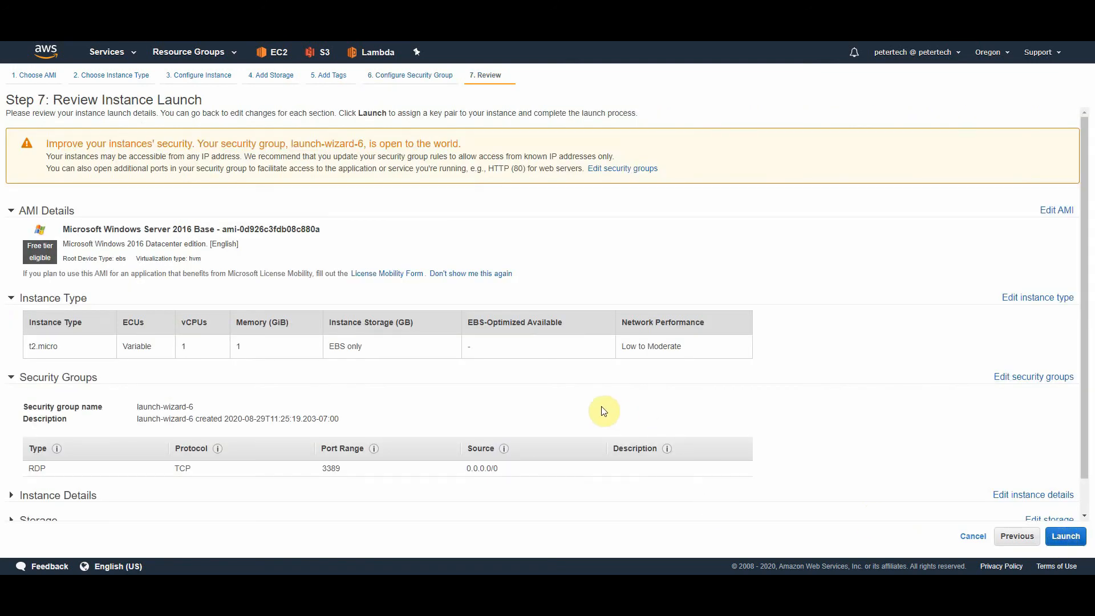
# - Expand the storage details in the launch review and check the root volume's encryption status
pyautogui.scroll(-1, 604, 410)
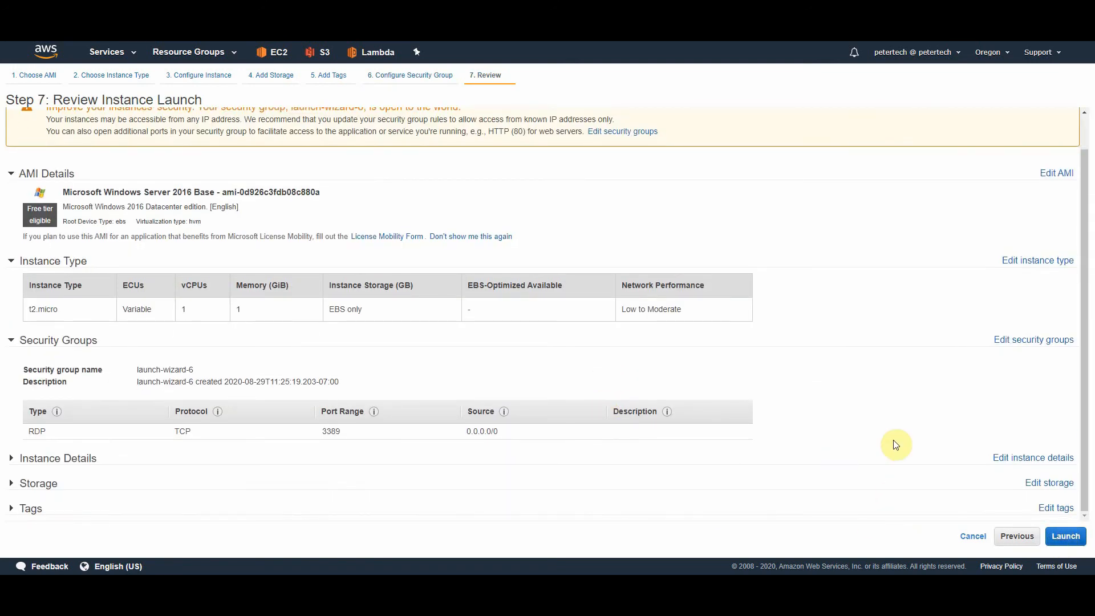
pyautogui.click(11, 483)
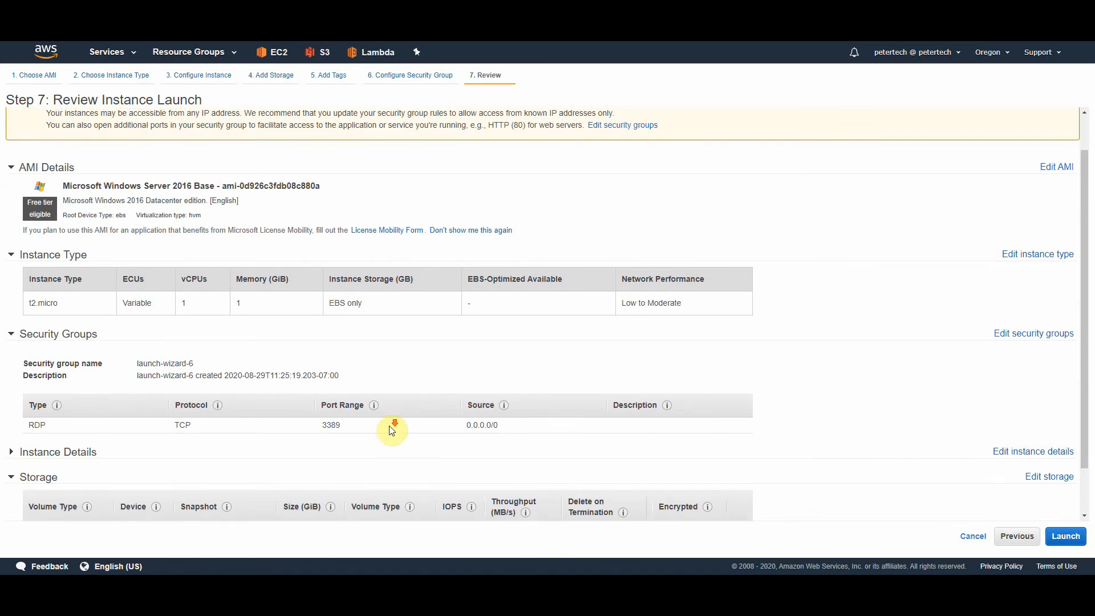
pyautogui.scroll(-2, 392, 429)
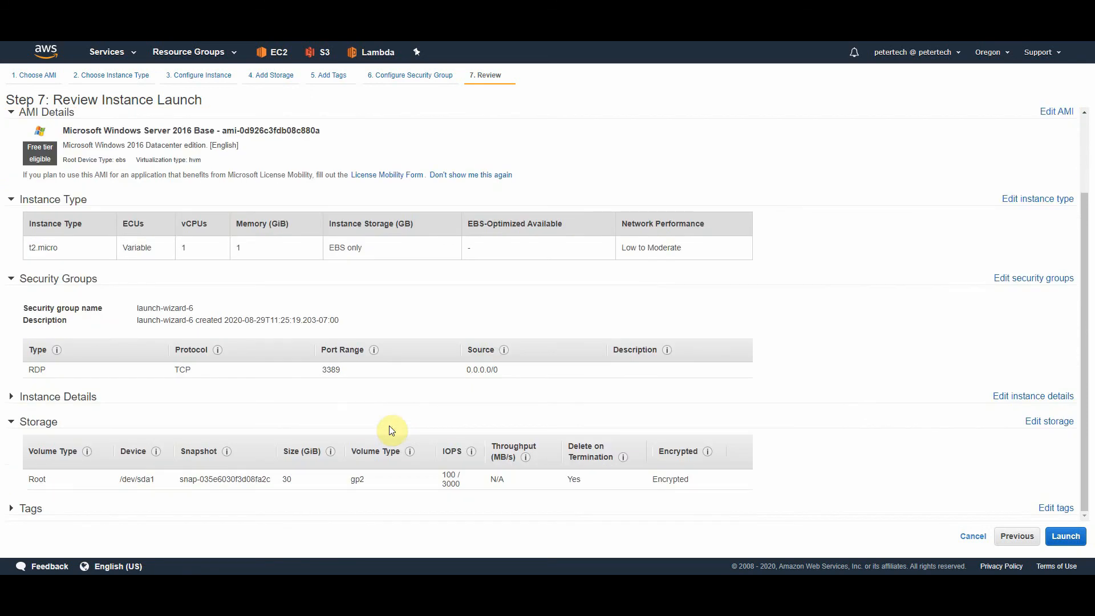
pyautogui.doubleClick(654, 479)
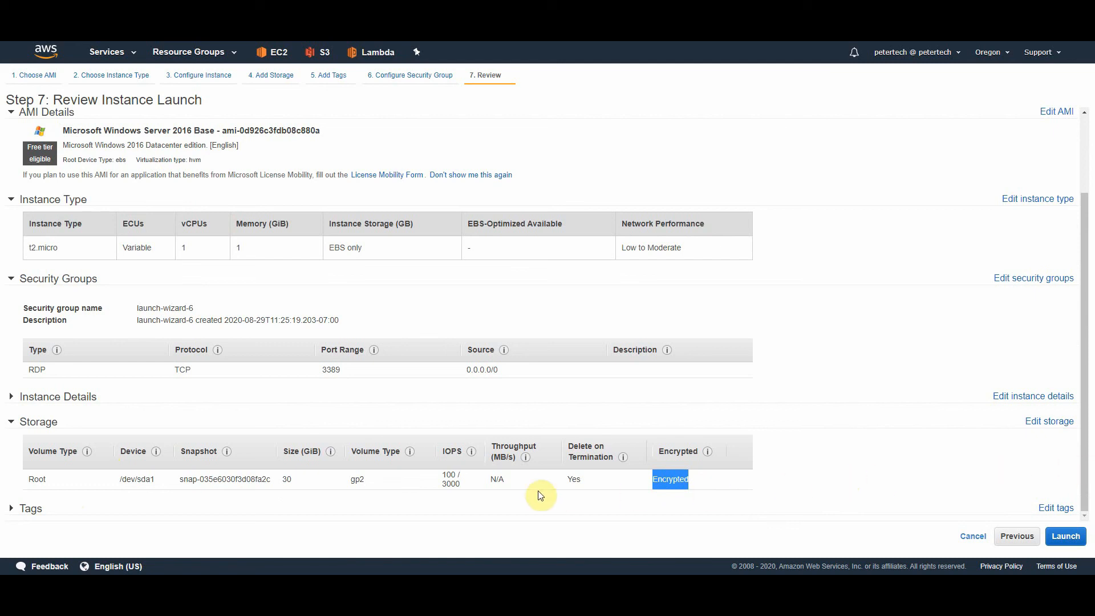
# - Start launching the reviewed instance and choose to create a new key pair for it
pyautogui.click(1064, 537)
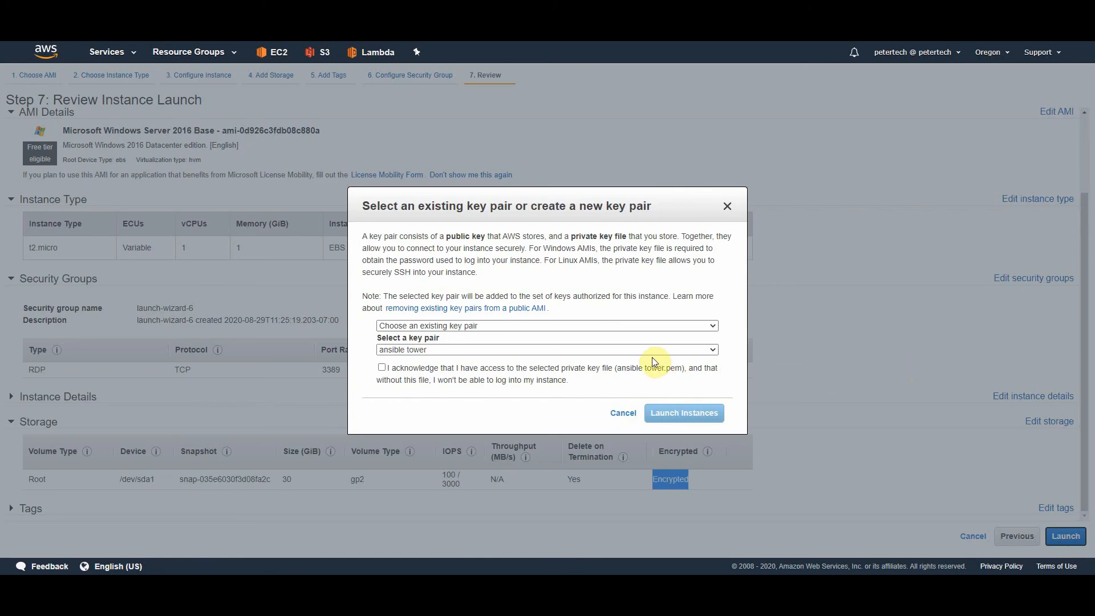
pyautogui.click(617, 328)
pyautogui.click(607, 347)
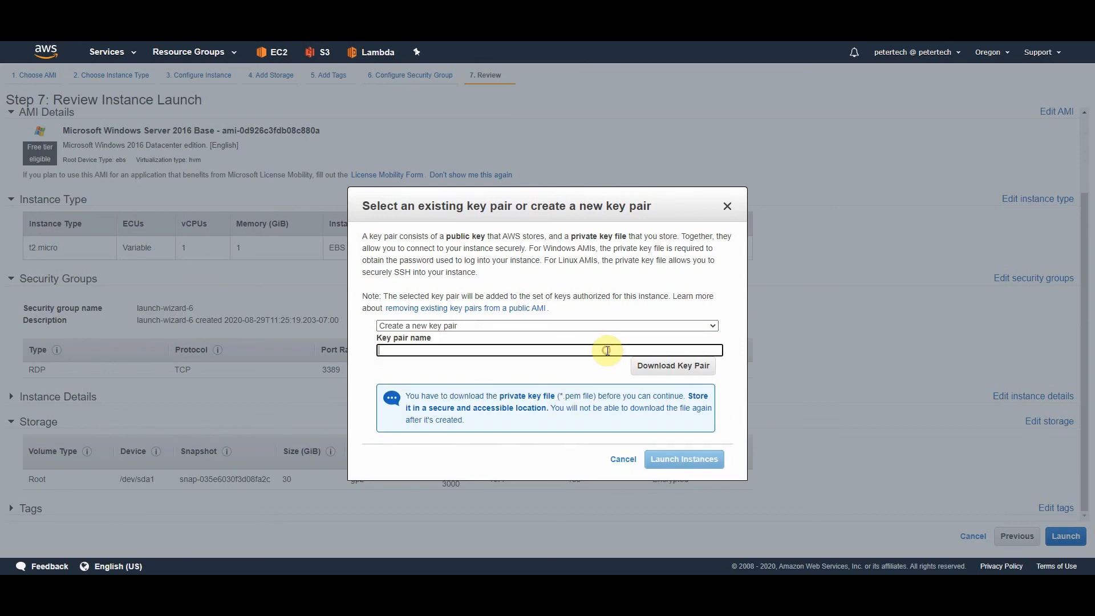
pyautogui.click(381, 350)
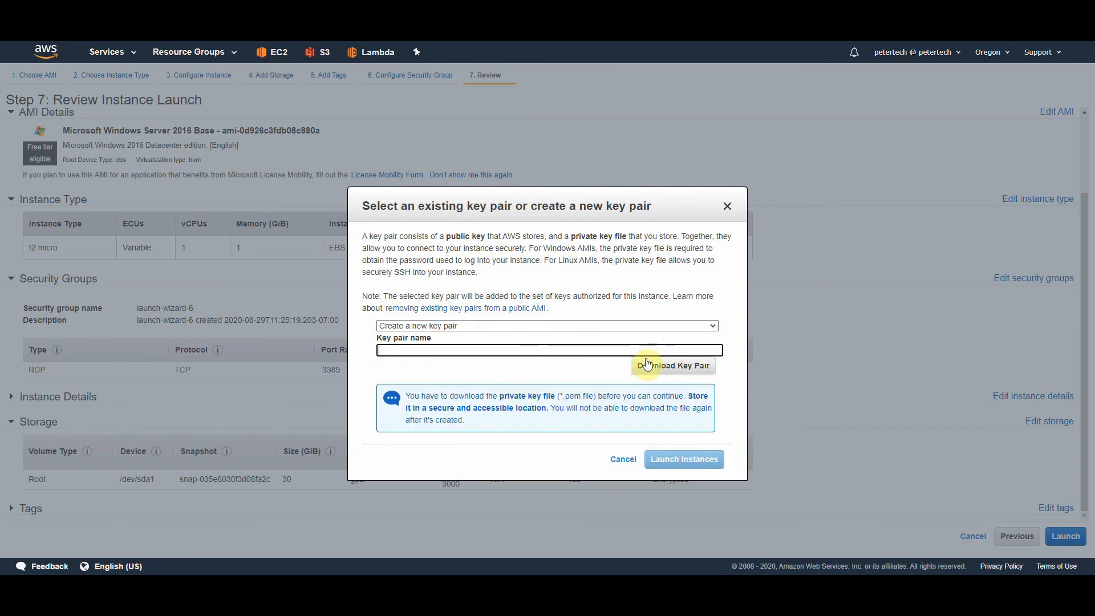